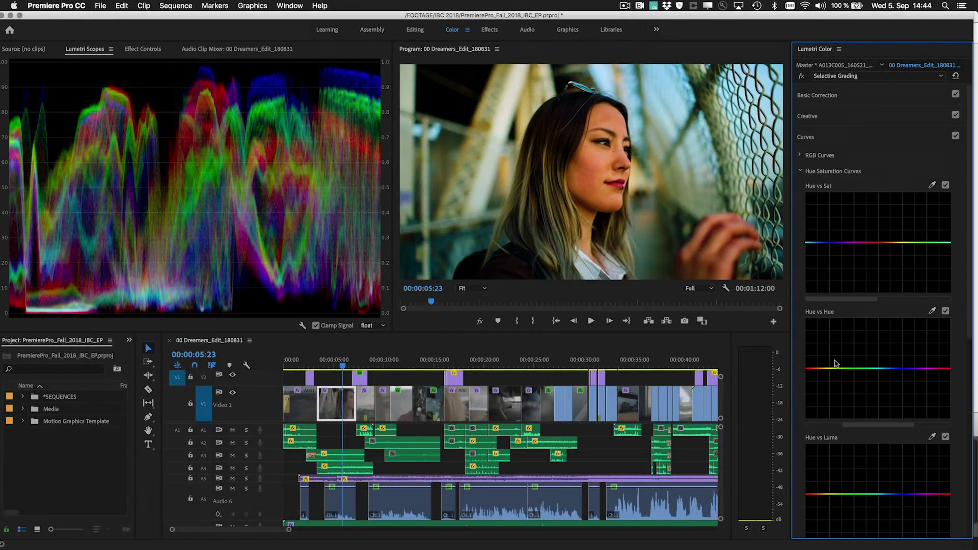
Step: Lower the red saturation of the woman's shot on the Hue vs Sat curve, isolated between purple and yellow-green points
left_click(847, 243)
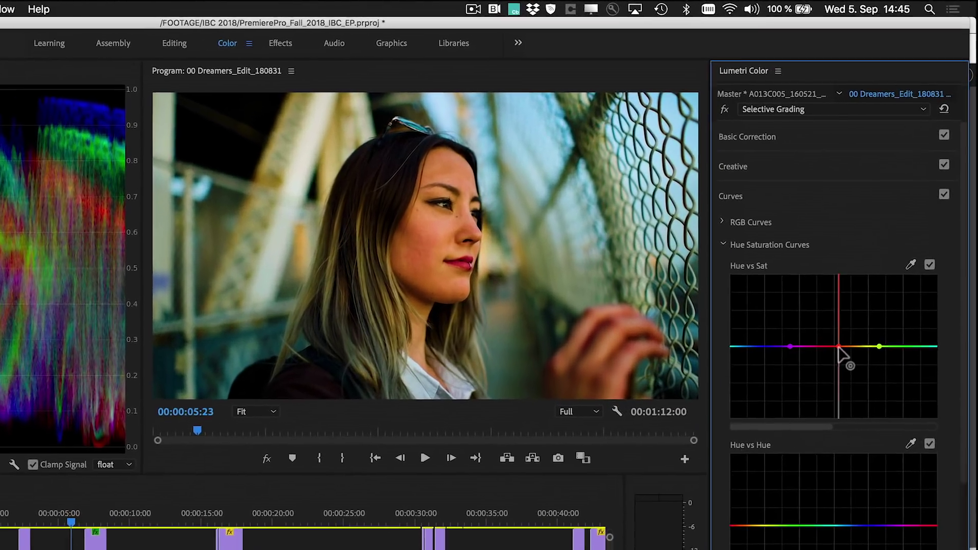
left_click_drag(866, 275, 865, 253)
left_click_drag(828, 338, 825, 392)
Step: Raise the blue saturation on the Hue vs Sat curve with a point between cyan and deep blue anchors
left_click_drag(793, 451, 830, 450)
left_click(787, 365)
left_click(837, 365)
left_click(812, 364)
left_click_drag(813, 367, 811, 335)
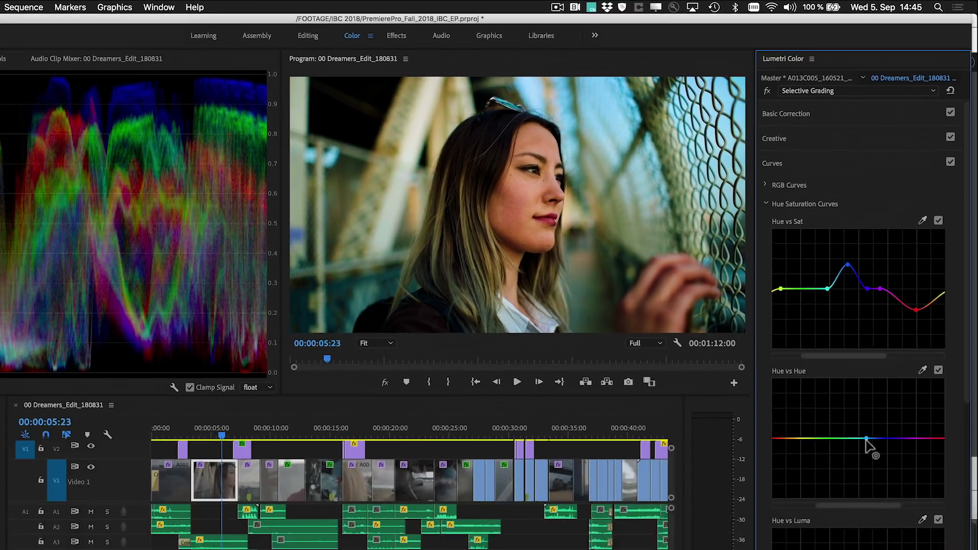
Step: Anchor the Hue vs Hue curve at cyan and purple and pull the blue point between them slightly down
left_click(835, 549)
left_click(917, 380)
left_click(899, 379)
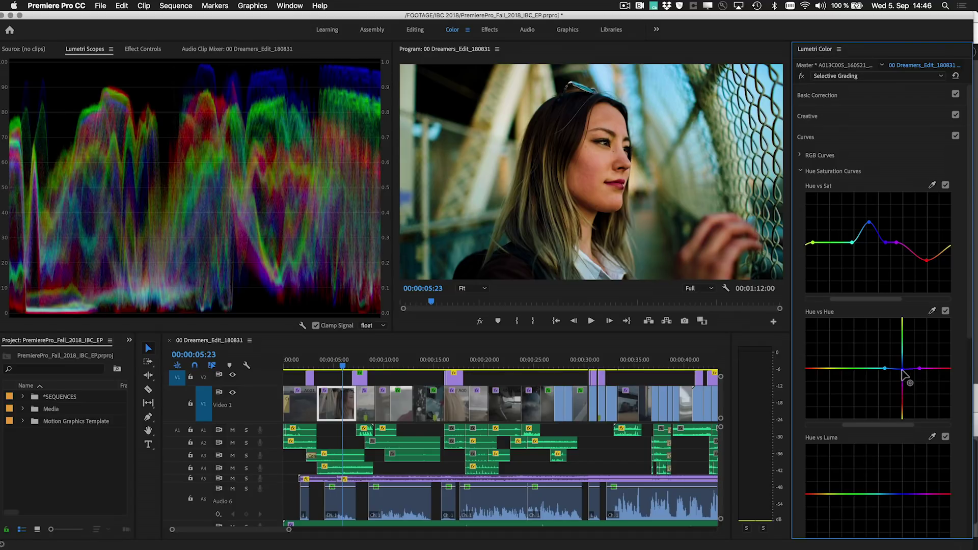
left_click_drag(903, 375, 902, 387)
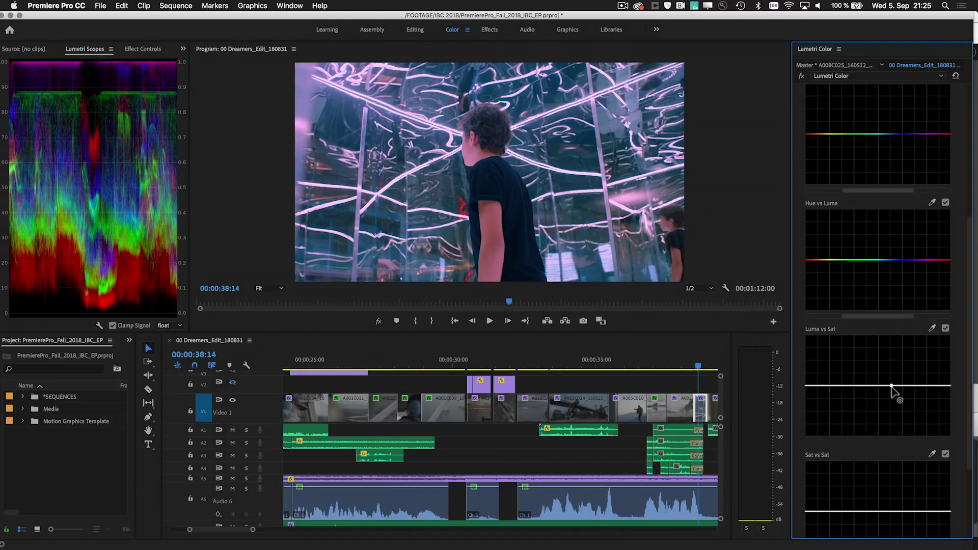
Step: Desaturate the highlights and shadows of the mirror-room clip by lowering both ends of its Luma vs Sat curve
left_click_drag(950, 386, 950, 428)
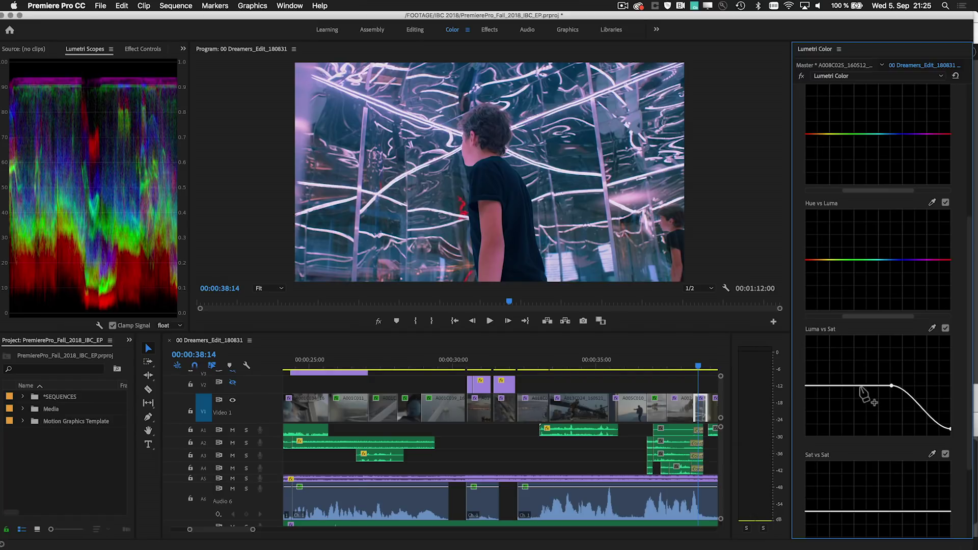
left_click(860, 386)
left_click_drag(805, 385, 810, 463)
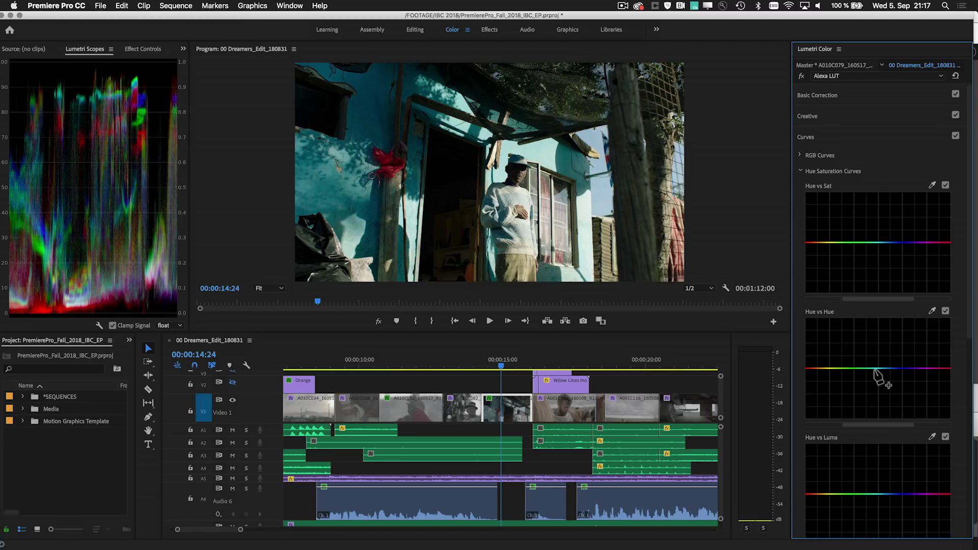
Step: Shift the blue house wall towards green by raising the cyan-blue range between two anchors on the Hue vs Hue curve
left_click(874, 368)
left_click(909, 368)
mouse_move(891, 369)
left_mouse_down()
mouse_move(889, 324)
mouse_move(891, 349)
left_mouse_up()
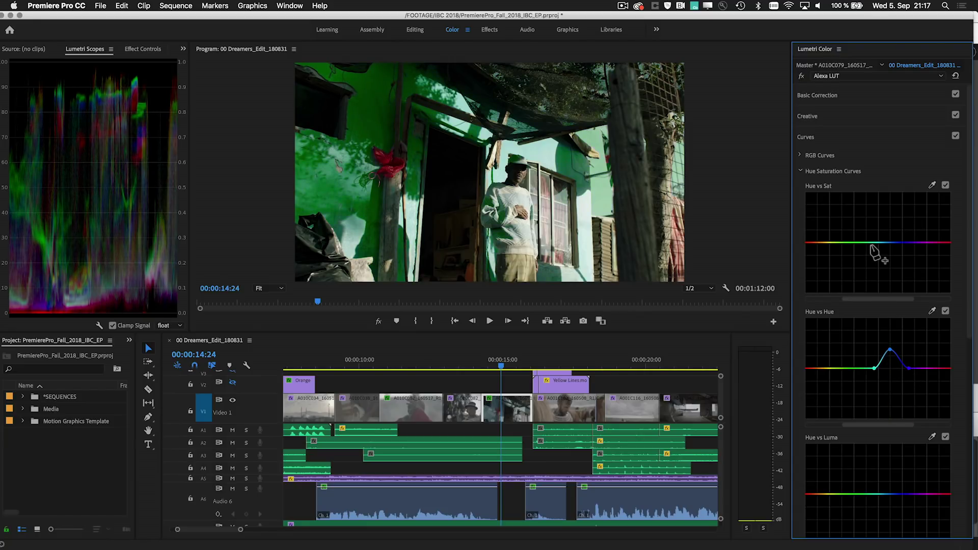
Step: Pull down the cyan-blue range on the Hue vs Sat and Hue vs Luma curves to mute and darken the house wall
left_click(869, 242)
left_click(915, 243)
left_click_drag(894, 243, 893, 271)
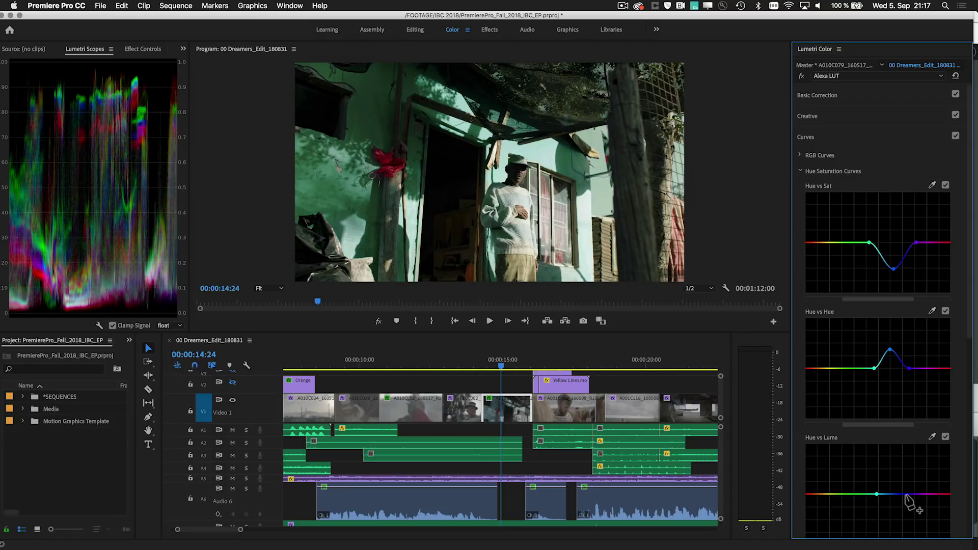
left_click(894, 494)
left_click_drag(893, 495, 895, 517)
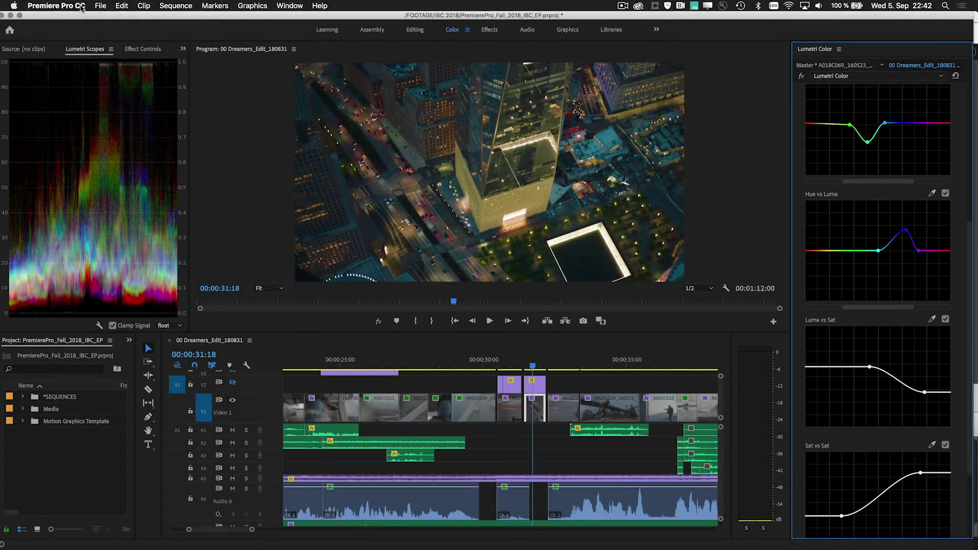
Step: Enable Display Color Management in the General preferences and apply the change
left_click(81, 7)
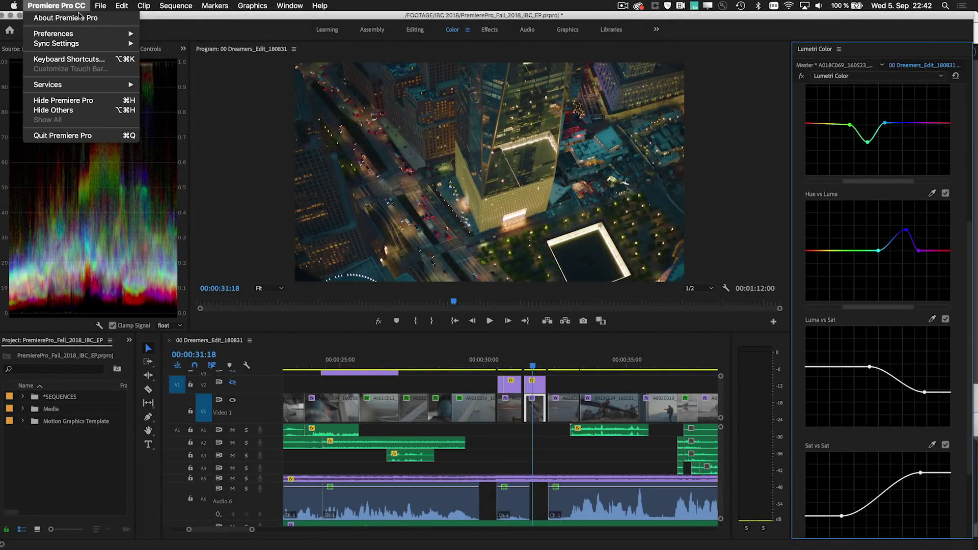
mouse_move(79, 34)
left_click(170, 33)
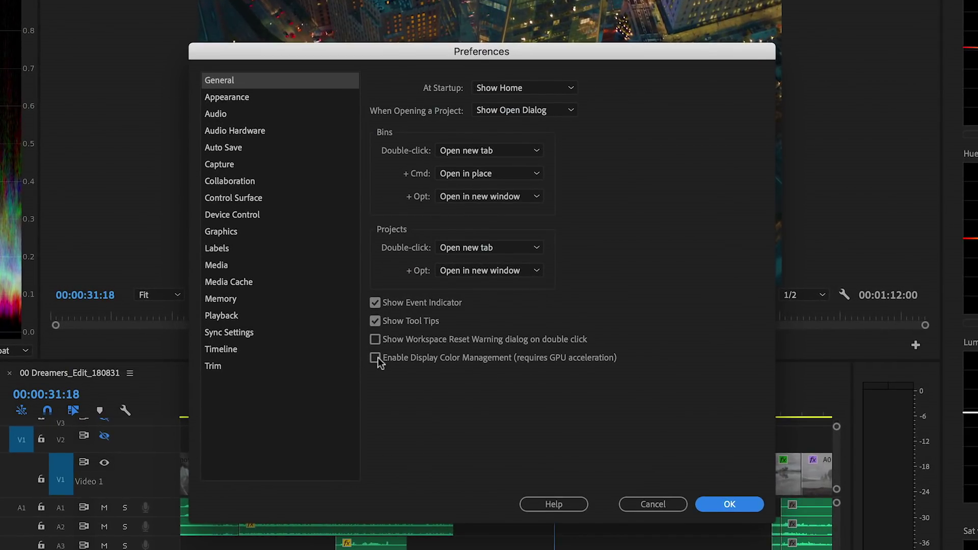
left_click(379, 355)
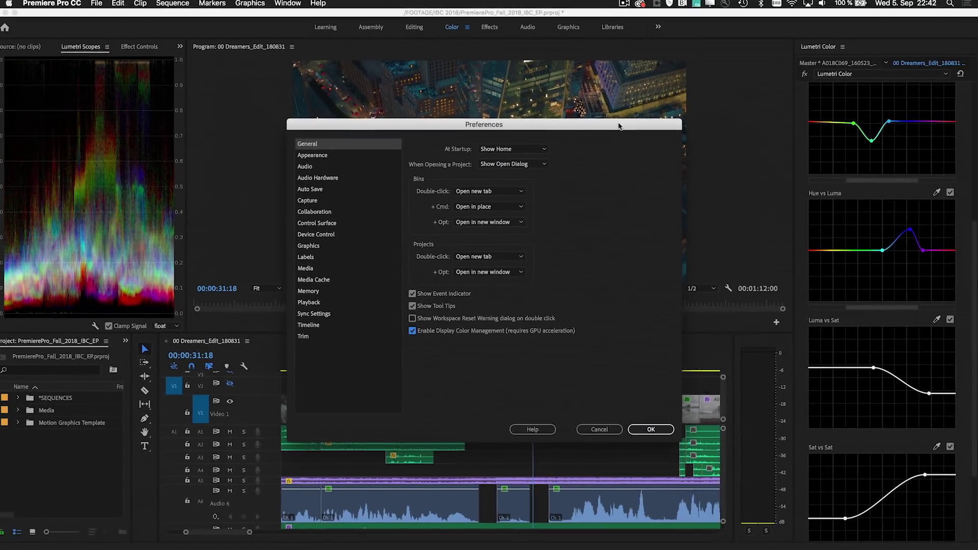
left_click_drag(634, 107, 332, 175)
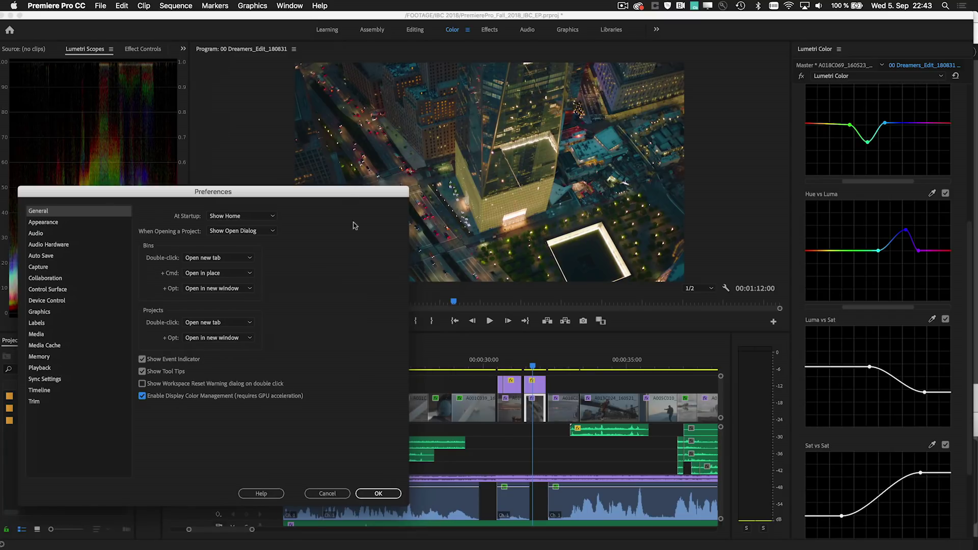
left_click(378, 494)
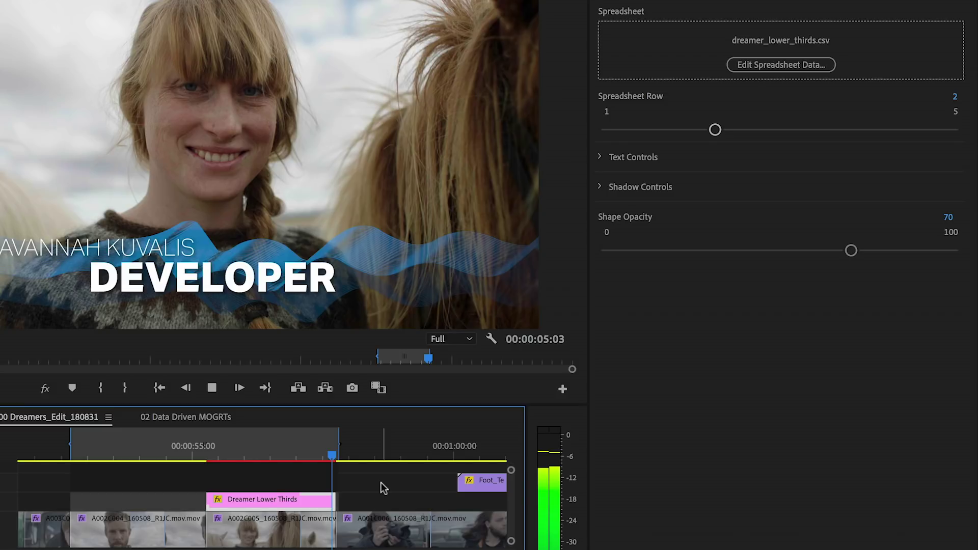
Step: Try the Light style on the TITLE text of the Dreamer Lower Thirds graphic, and settle on Bold
key("space")
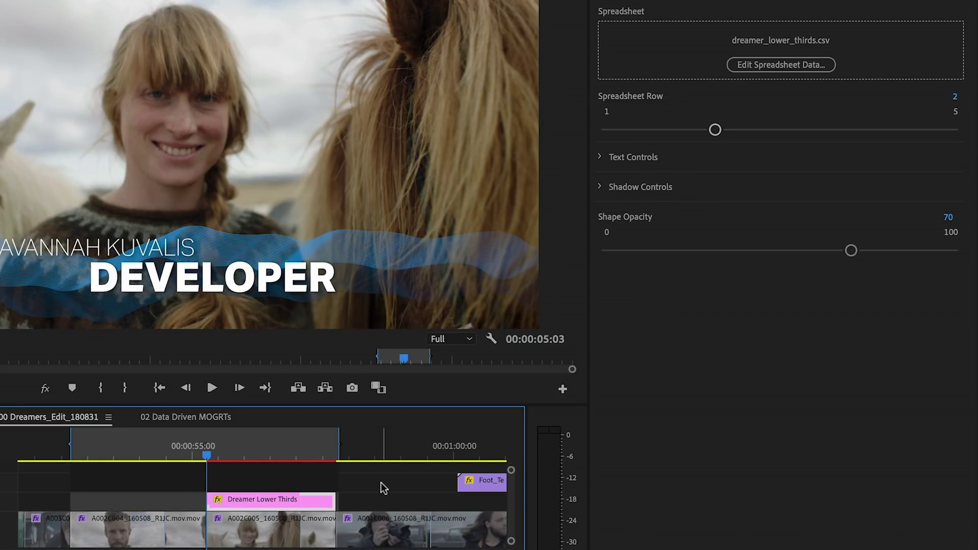
left_click(599, 157)
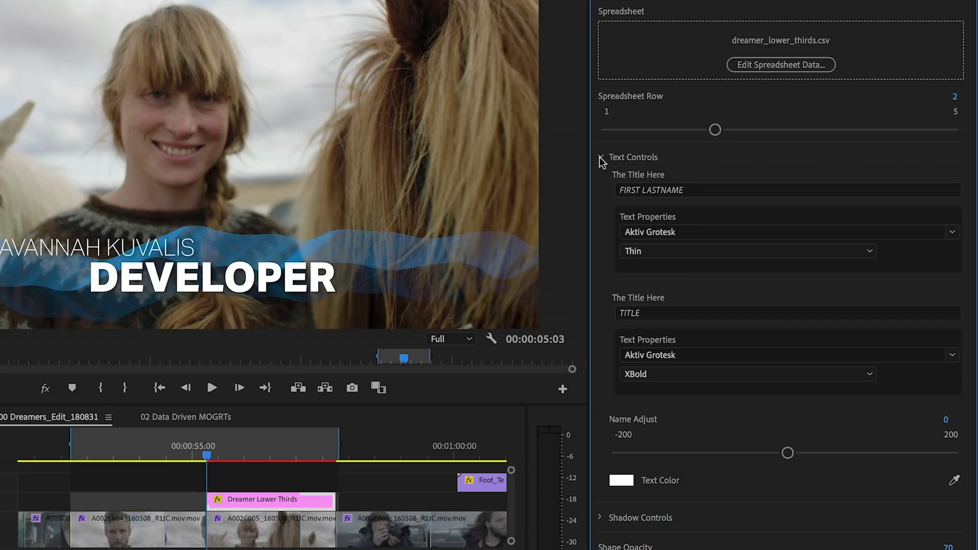
left_click(869, 374)
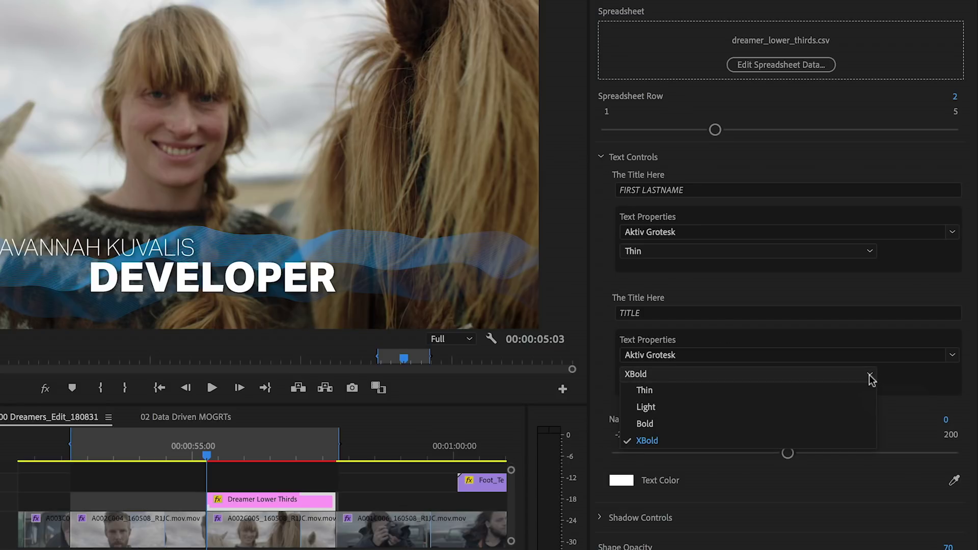
left_click(728, 412)
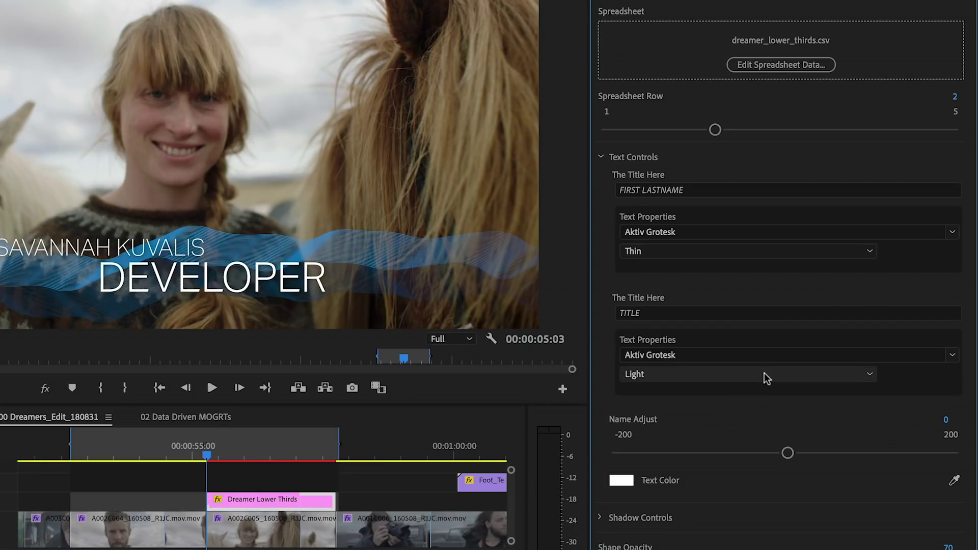
left_click(764, 375)
left_click(720, 425)
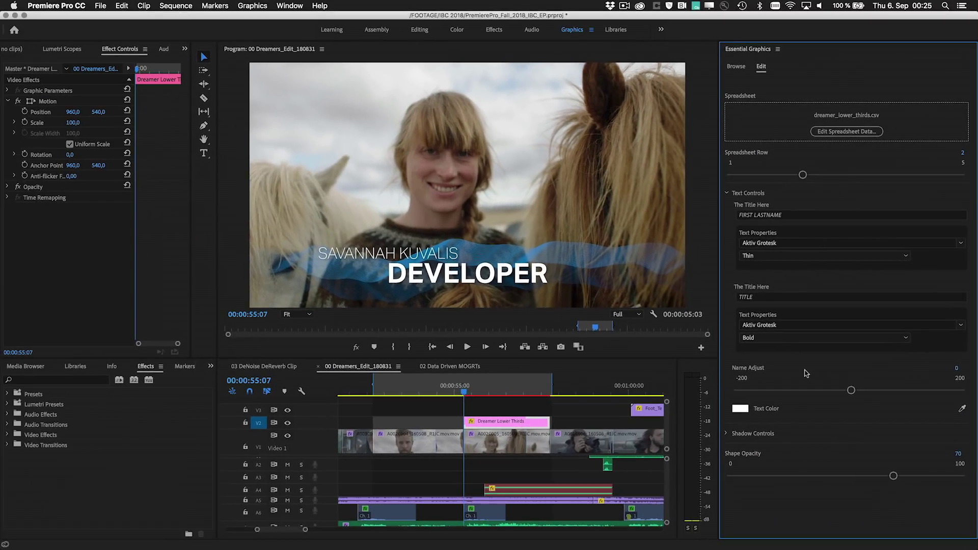
Step: Set the lower third's Shadow Opacity to 58 and increase its Shadow Softness
left_click(599, 158)
left_click(600, 188)
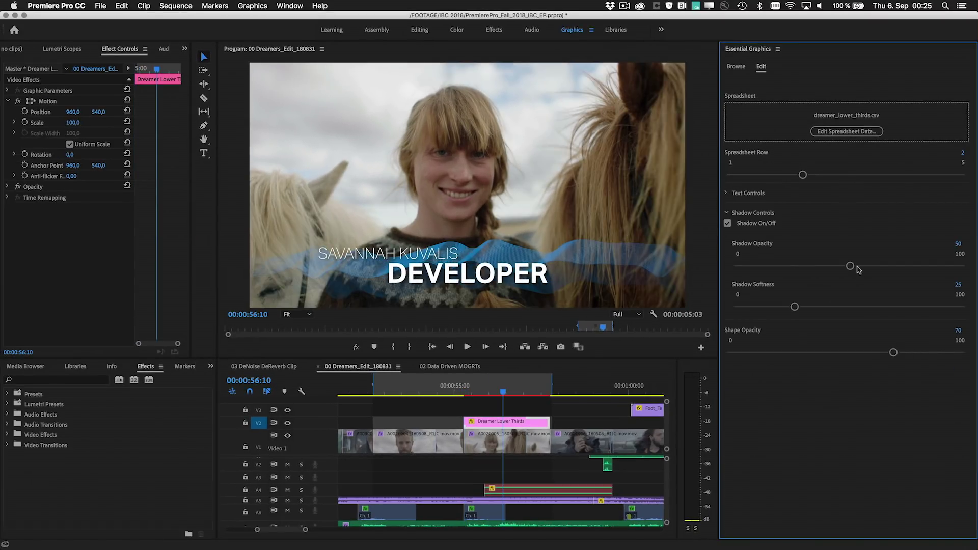
left_click_drag(850, 267, 881, 267)
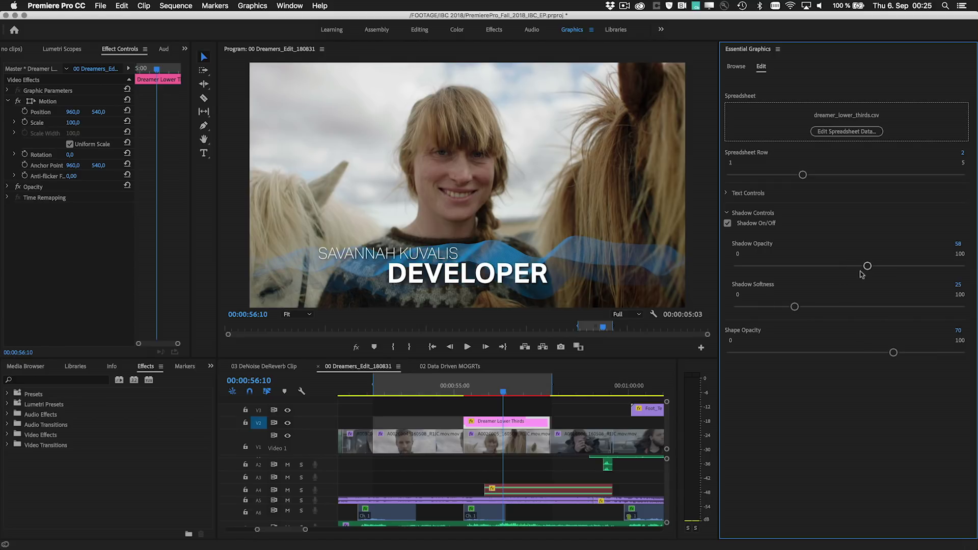
left_click_drag(794, 308, 839, 308)
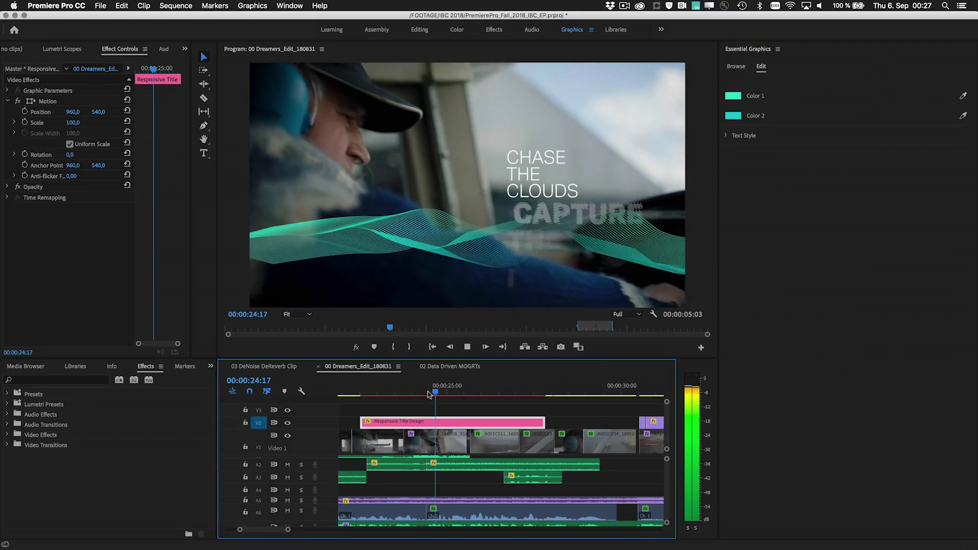
Step: Move the text of the Responsive Title Design graphic upwards by decreasing its Y Text Position
key("space")
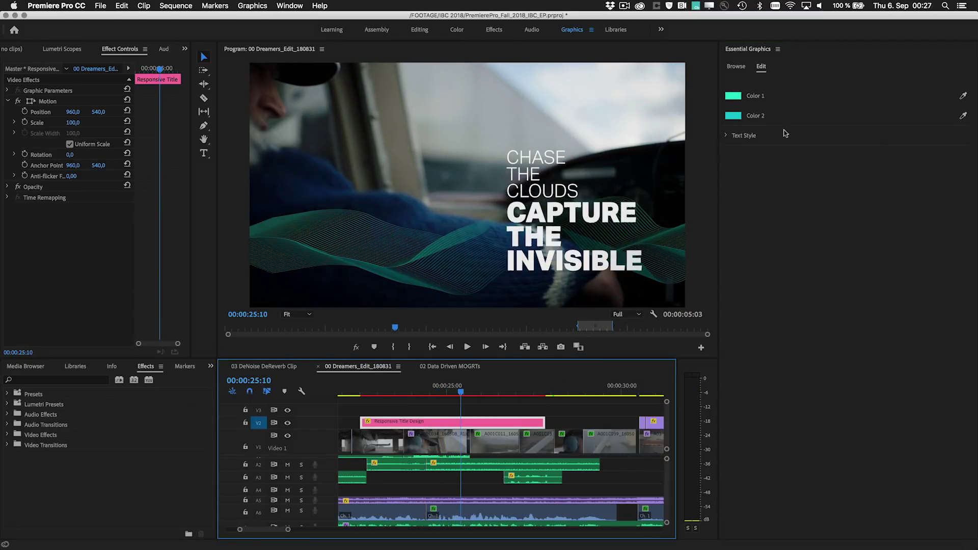
left_click(726, 136)
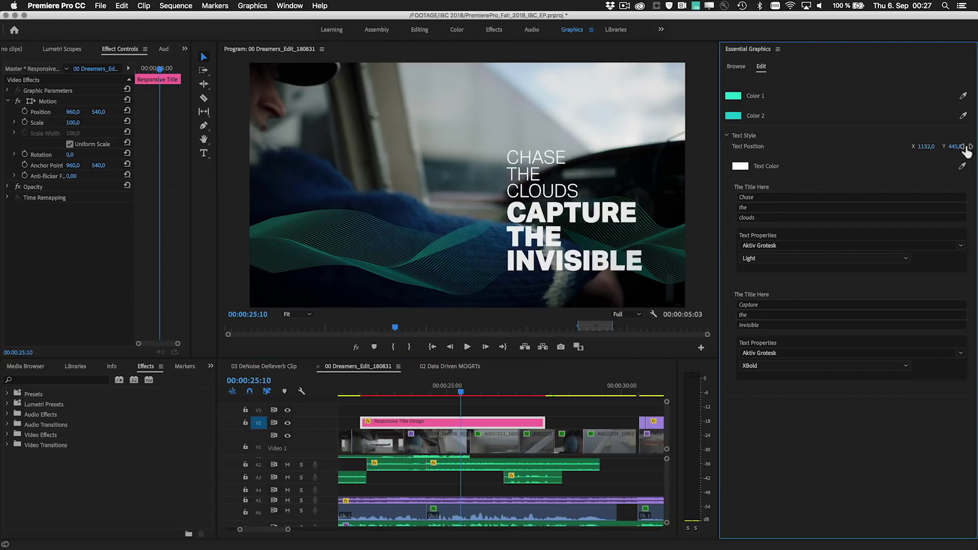
left_click_drag(961, 147, 940, 147)
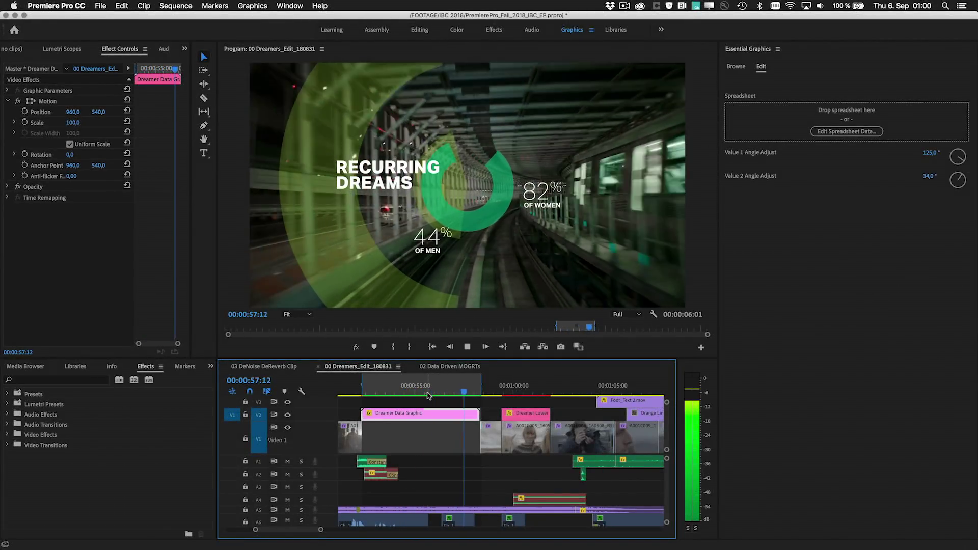
Step: Set the Dreamer Data Graphic's Value 1 Angle Adjust to 93° and apply the Dreams_set2.csv spreadsheet to it
key("space")
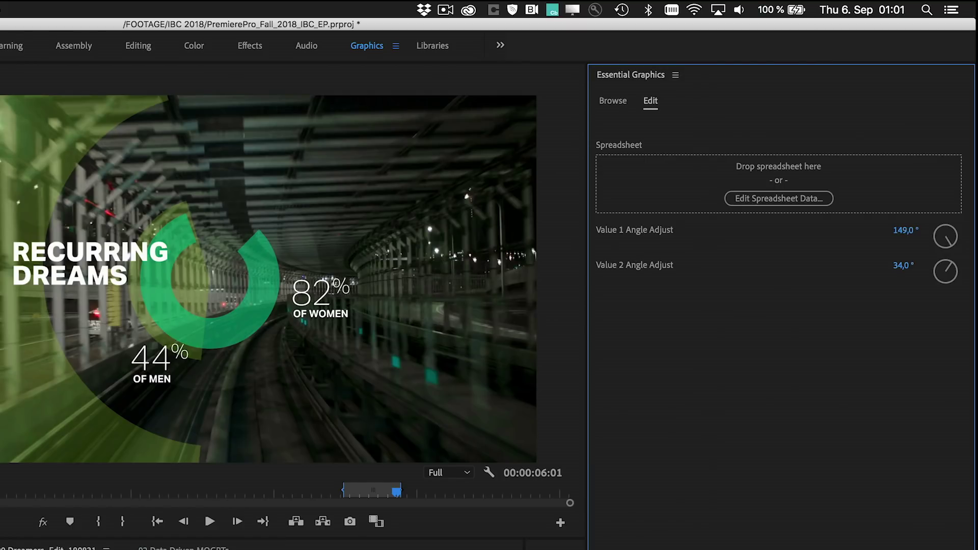
left_click_drag(905, 230, 879, 230)
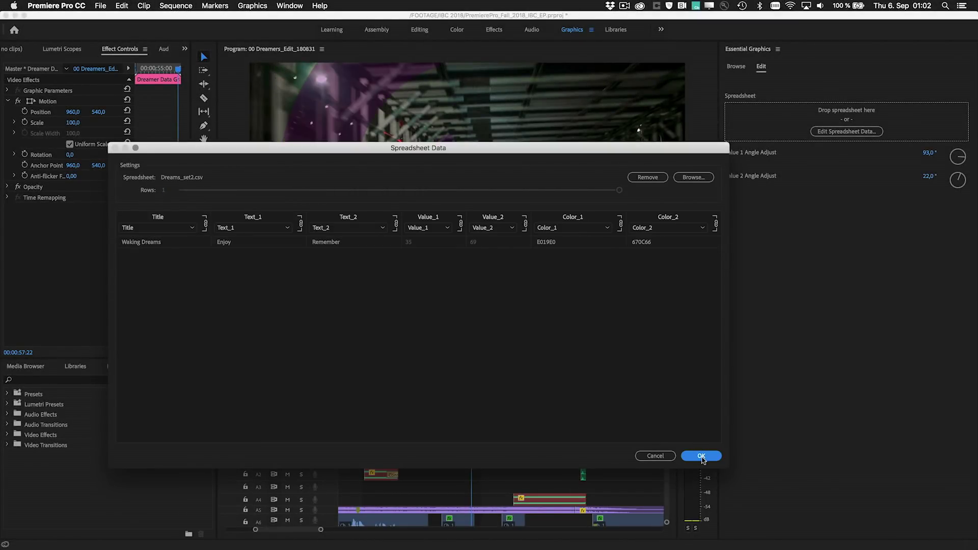
left_click(701, 456)
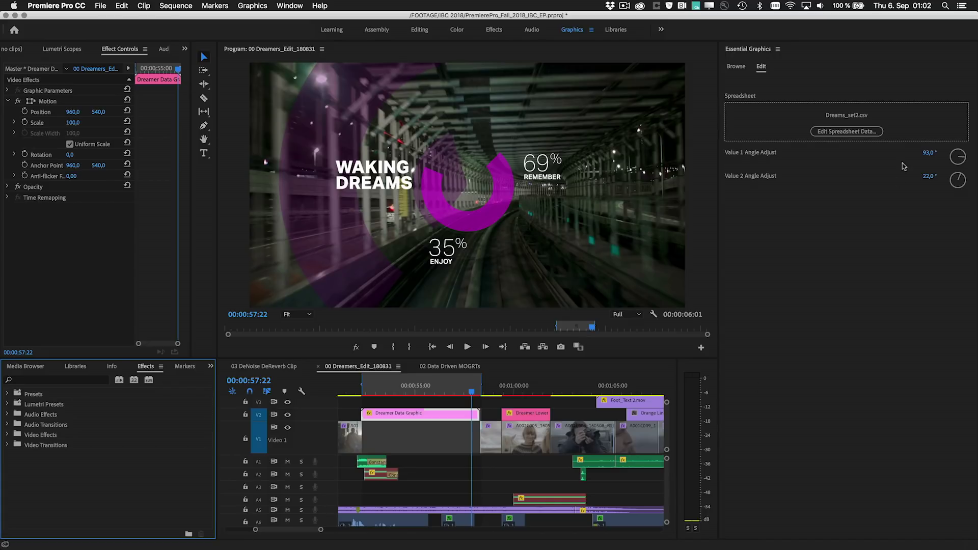
Step: Set the Text_2 column of the data graphic's spreadsheet to unmapped and open its Remember cell for editing
left_click(862, 133)
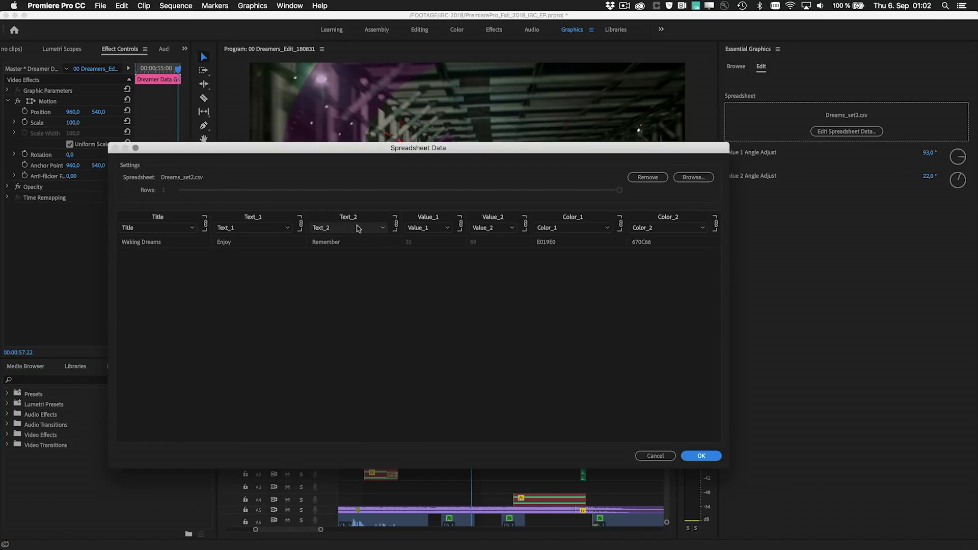
left_click(360, 228)
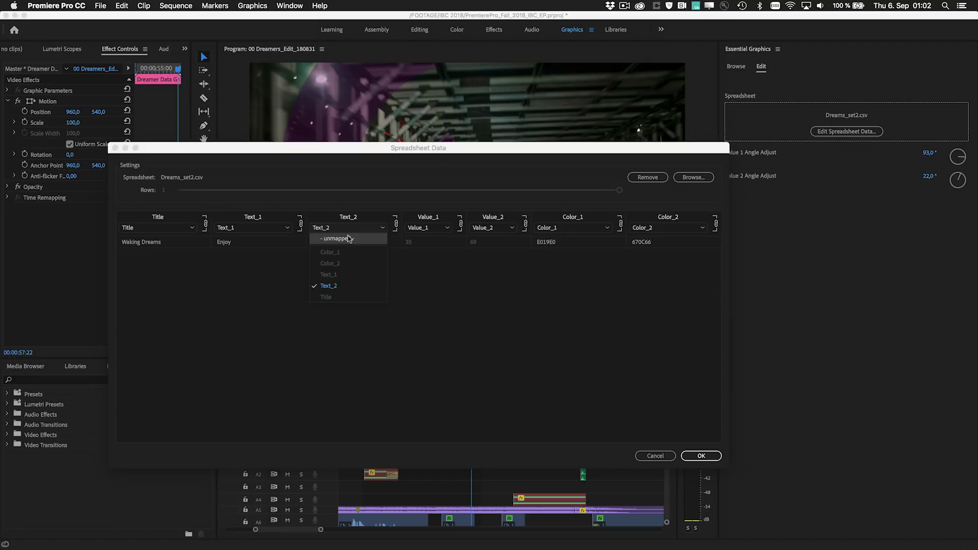
left_click(349, 238)
double_click(325, 242)
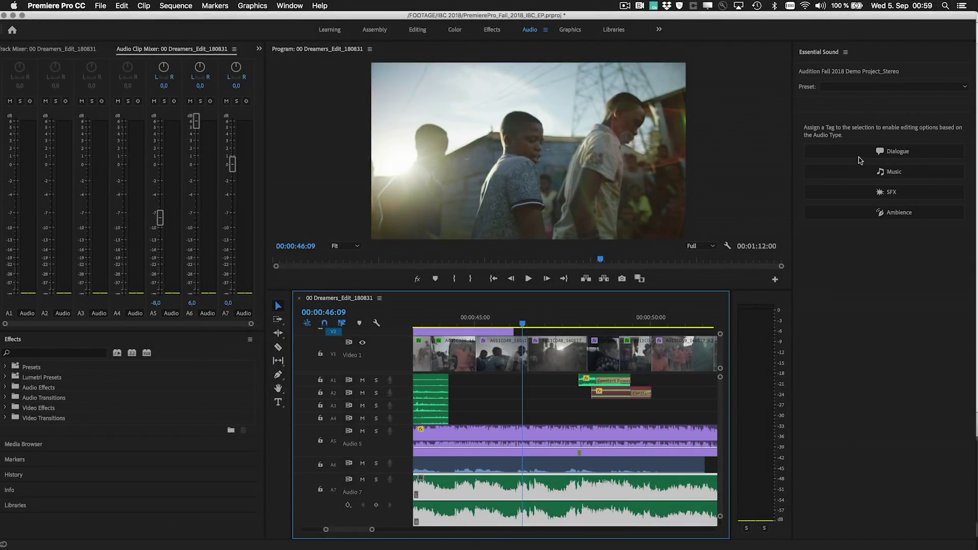
Step: Tag the selected Audio 7 clip as Dialogue and toggle its Loudness and Repair sections
left_click(861, 152)
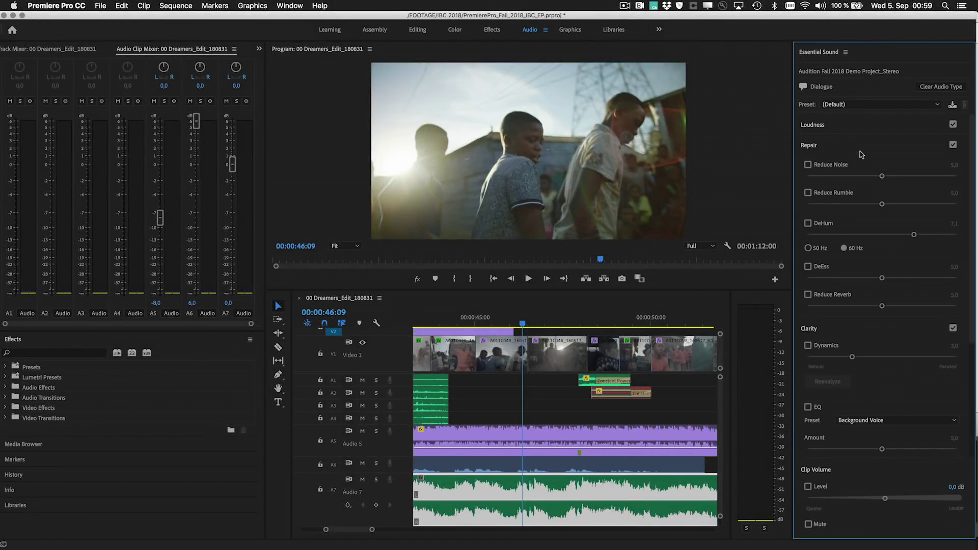
left_click(846, 127)
left_click(833, 147)
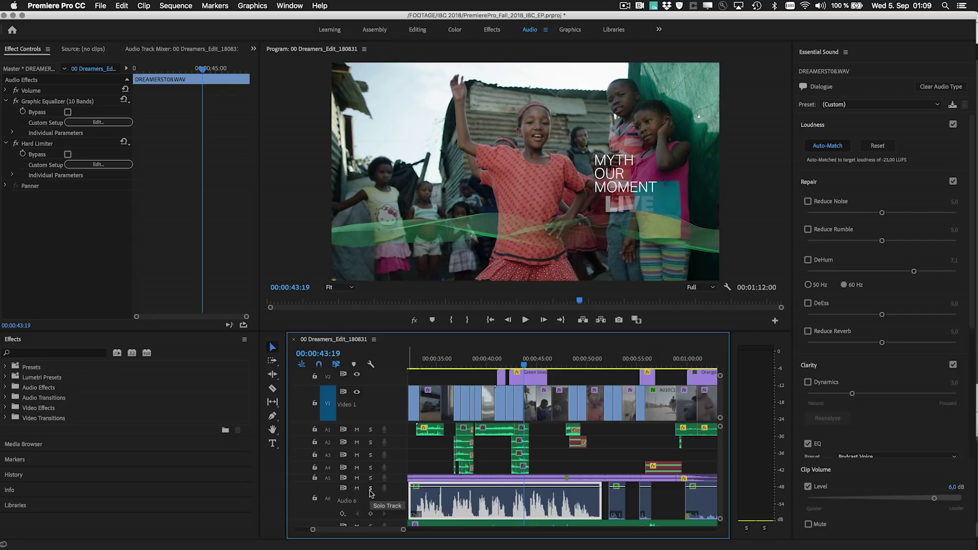
Step: Solo the Audio 6 track, play it back, and apply Reduce Noise at 1.7 to the DREAMERST08.WAV clip
left_click(370, 489)
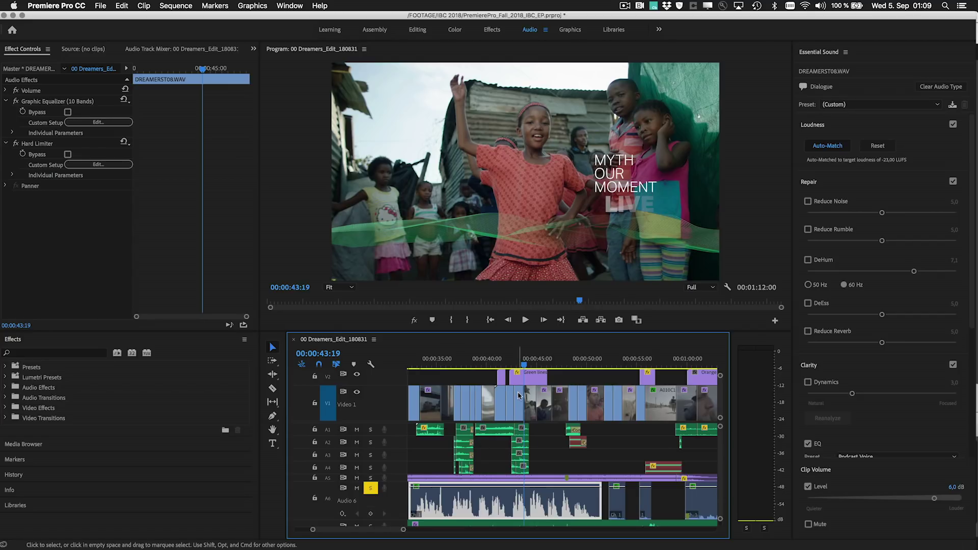
key("space")
left_click(807, 201)
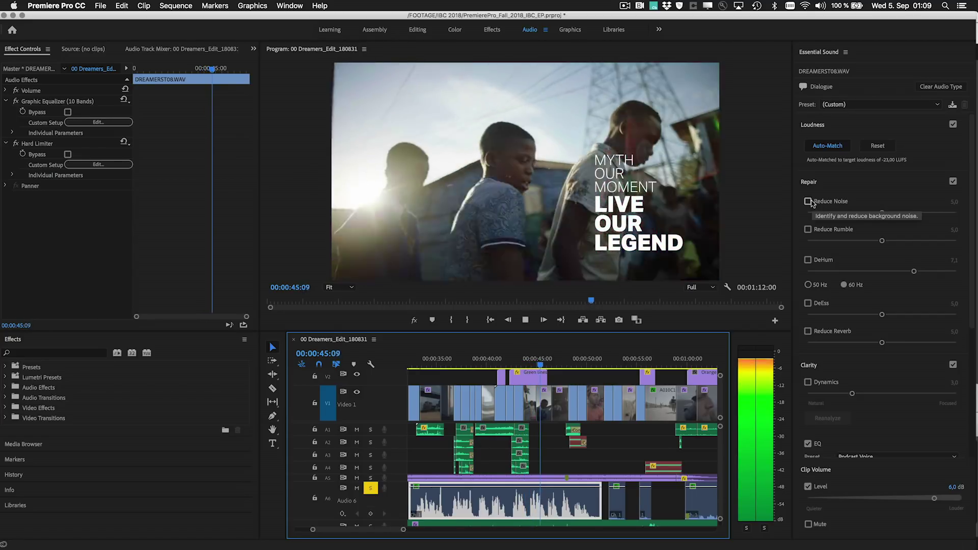
left_click_drag(882, 212, 873, 213)
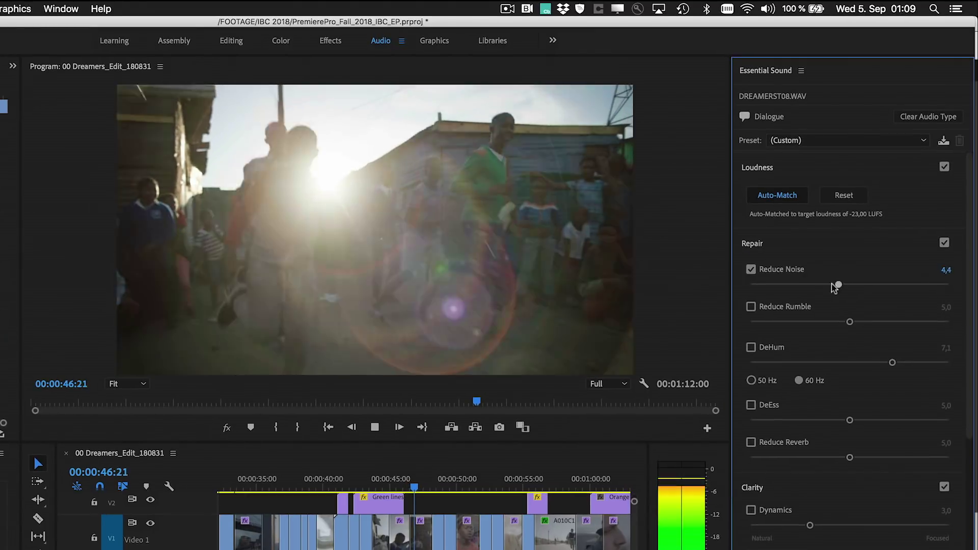
left_click_drag(832, 284, 785, 285)
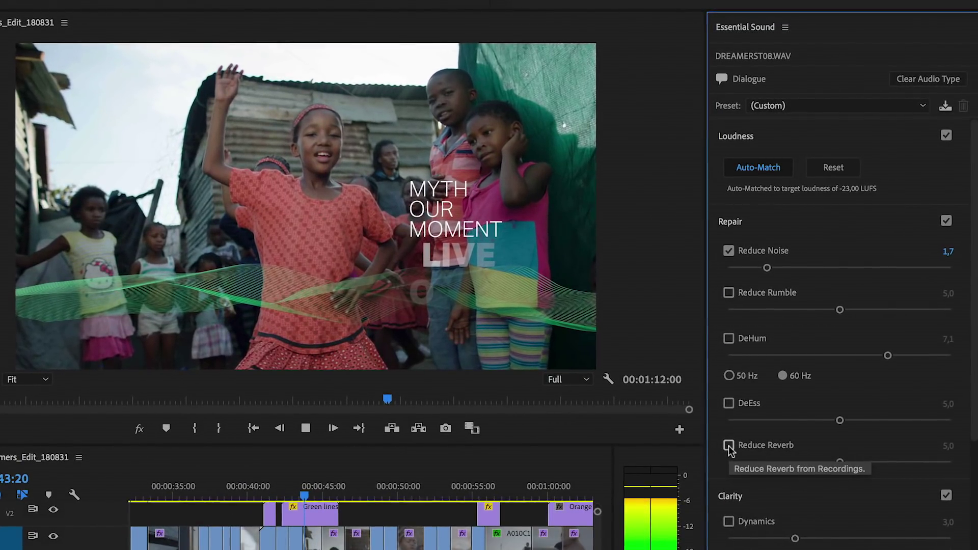
Step: Apply Reduce Reverb at 2.0 to the dialogue clip and stop the playback
left_click(742, 426)
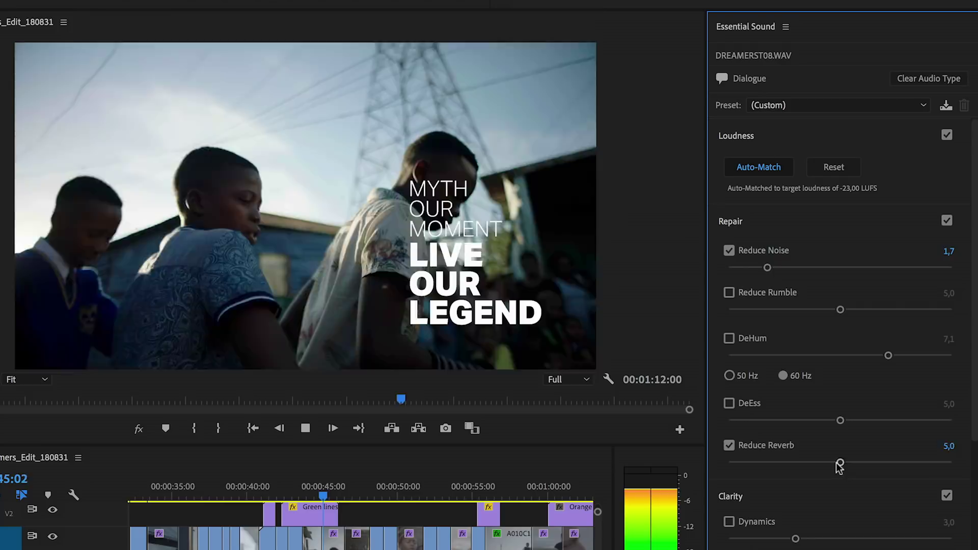
left_click_drag(839, 463, 773, 463)
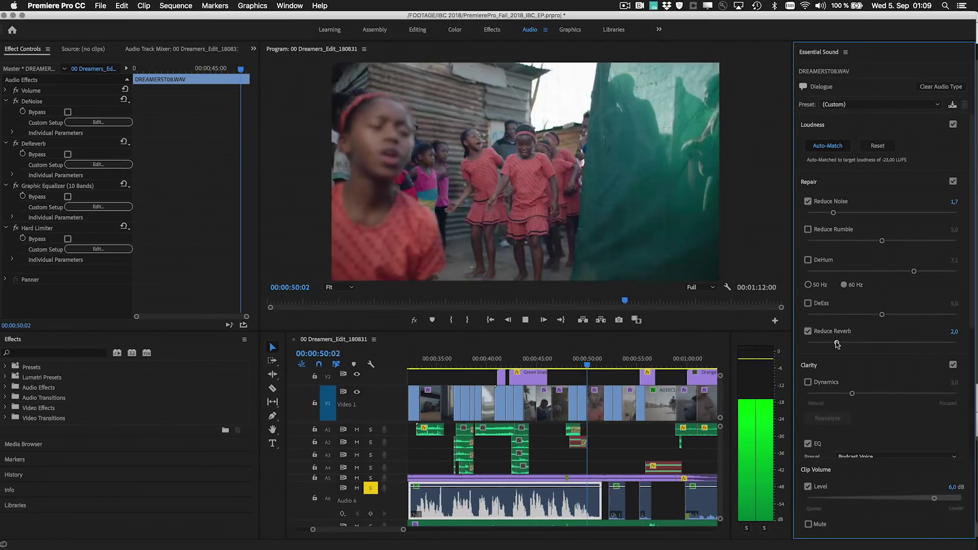
key("space")
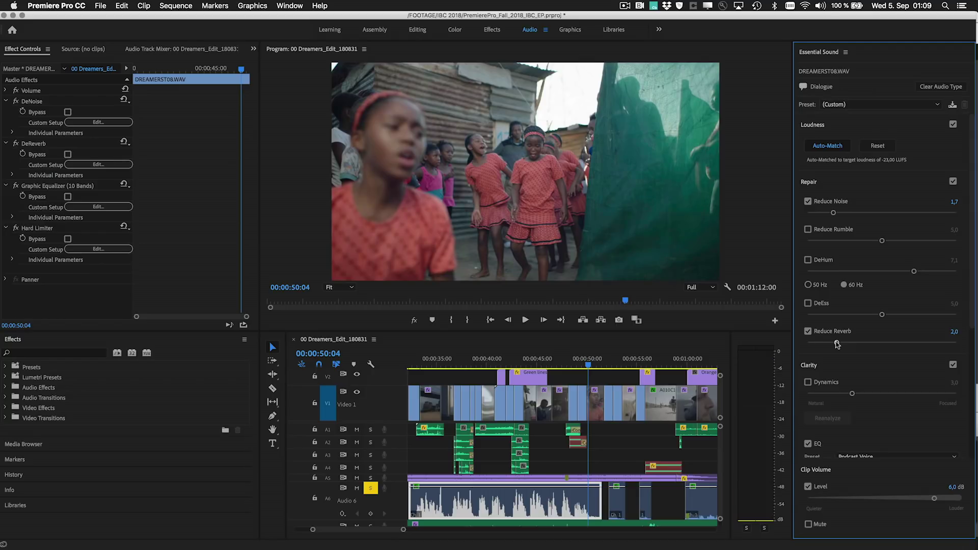